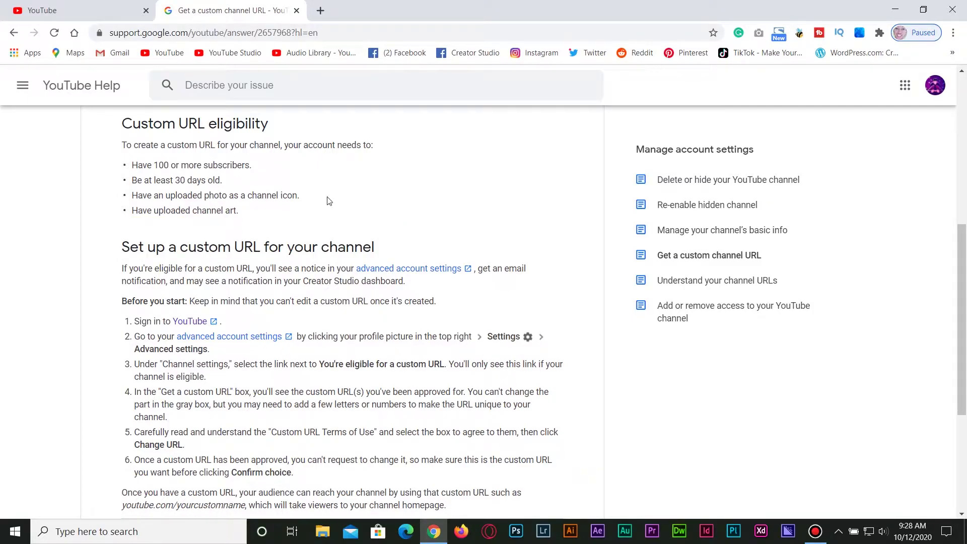
Read through the four custom URL eligibility requirements on the YouTube Help page.
drag(133, 165, 262, 173)
drag(132, 180, 238, 186)
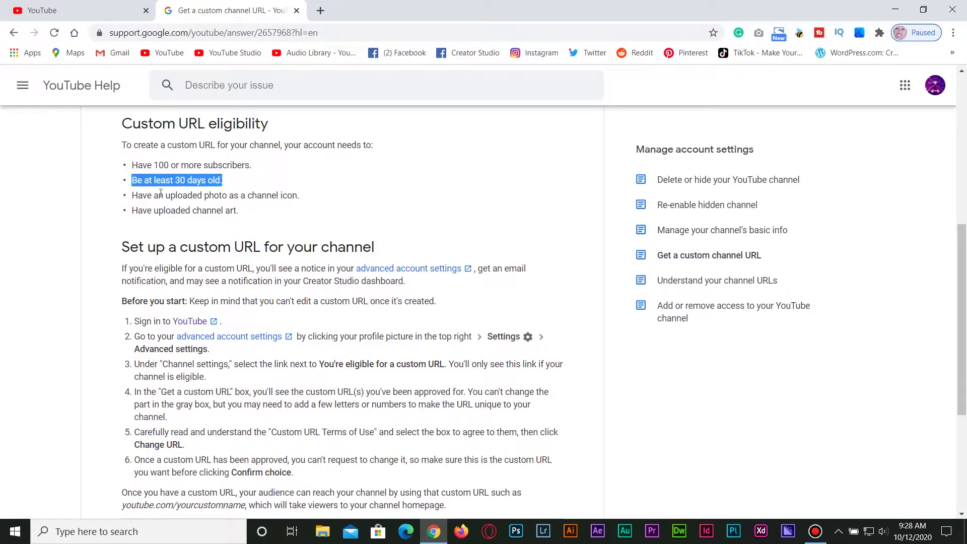
drag(132, 196, 297, 198)
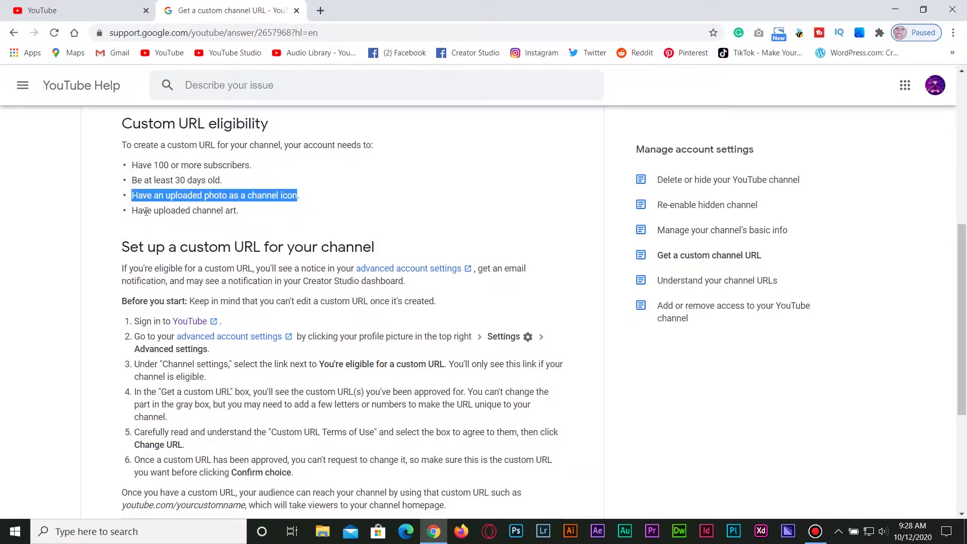
drag(132, 212, 237, 211)
click(335, 214)
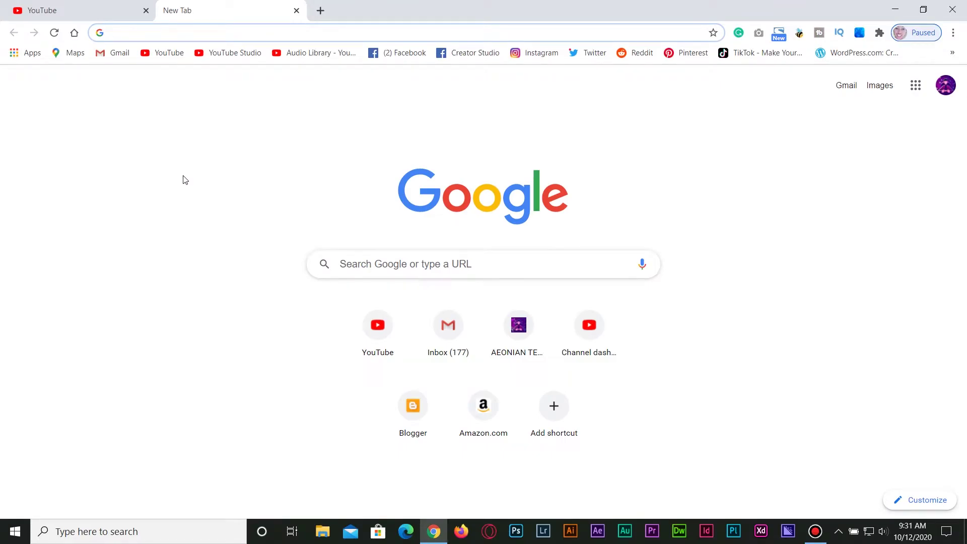
Go to youtube.com and open YouTube Studio for the signed-in channel.
text(yo)
key(Return)
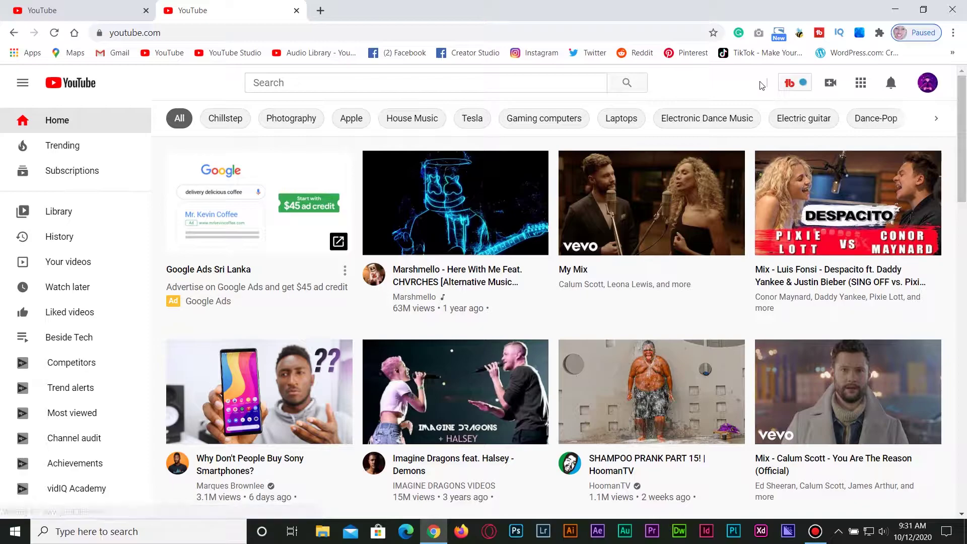
click(929, 83)
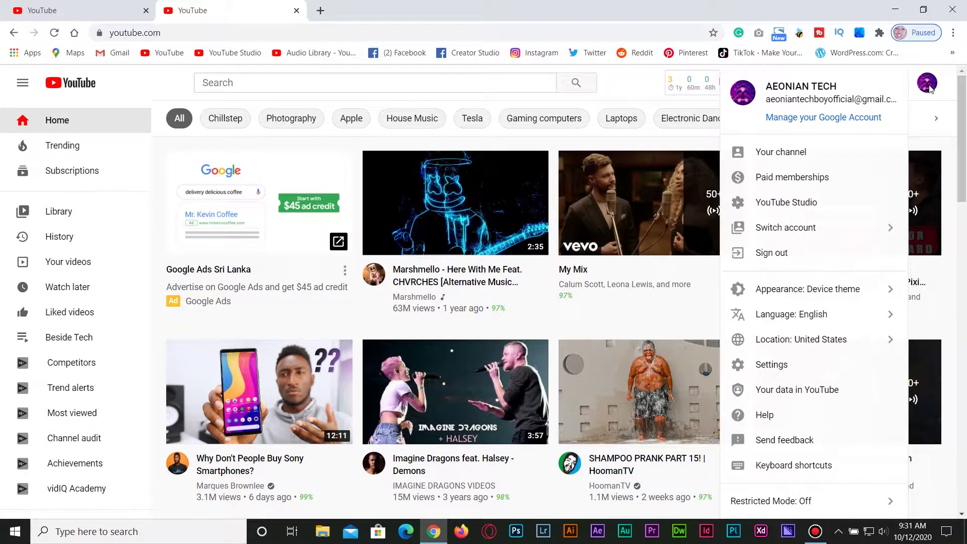
click(808, 207)
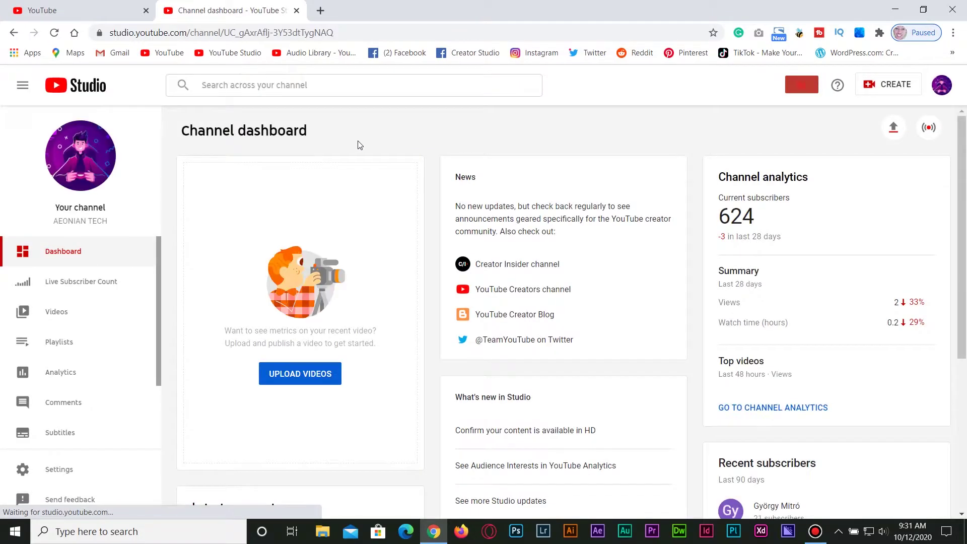
Open the advanced channel settings in Studio and follow the link to manage the YouTube account.
click(59, 469)
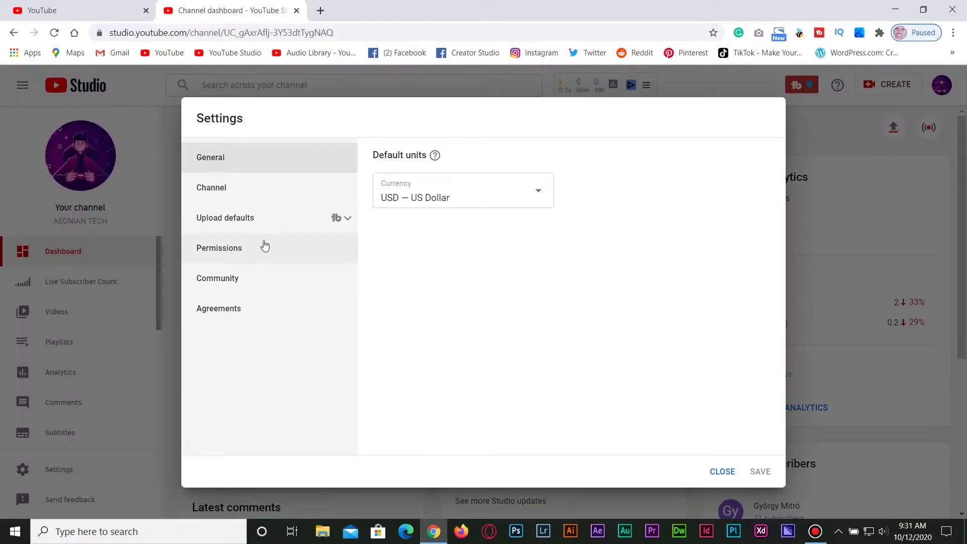
click(255, 201)
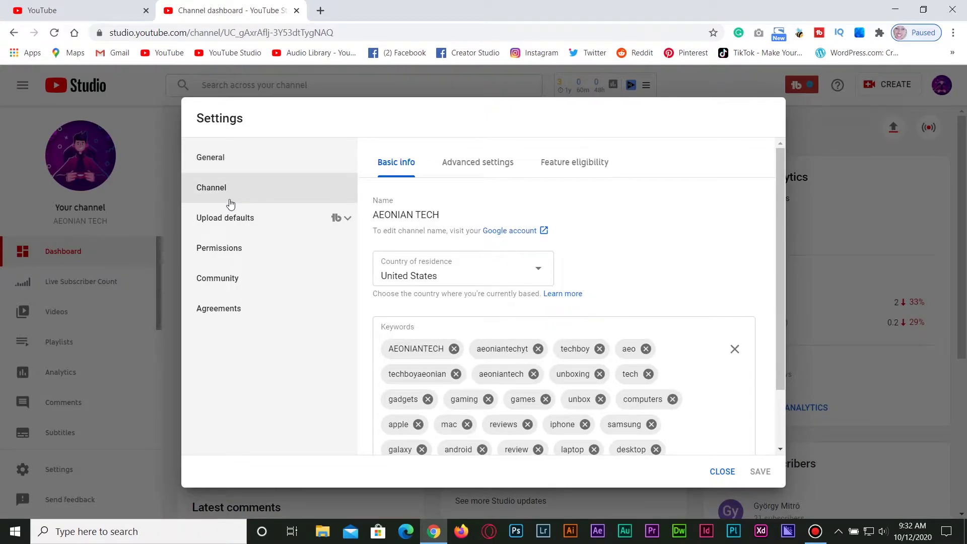
click(475, 170)
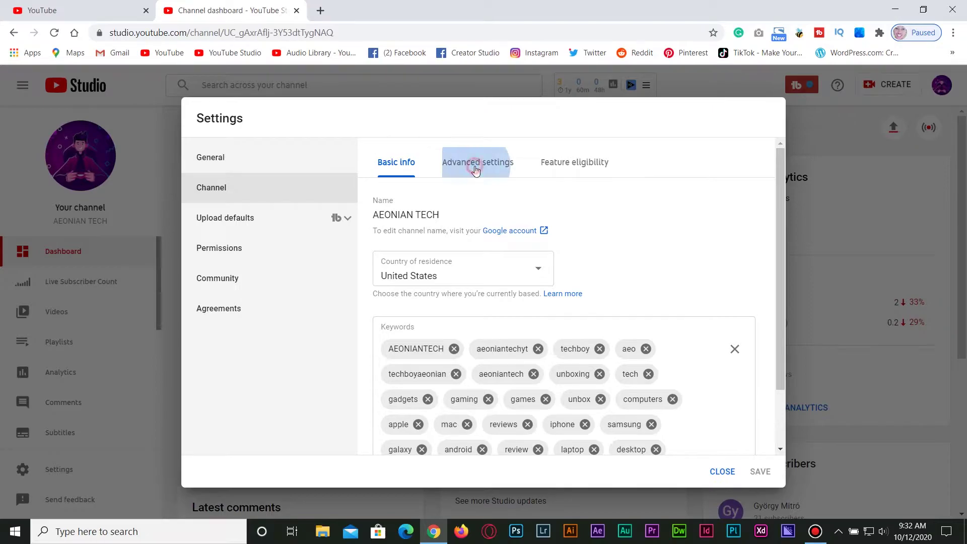
drag(778, 226, 765, 385)
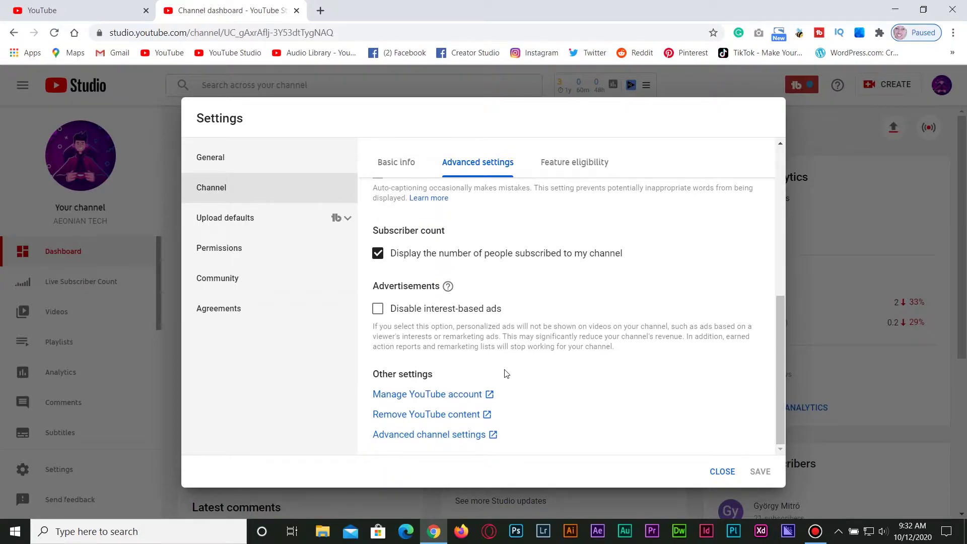
click(462, 395)
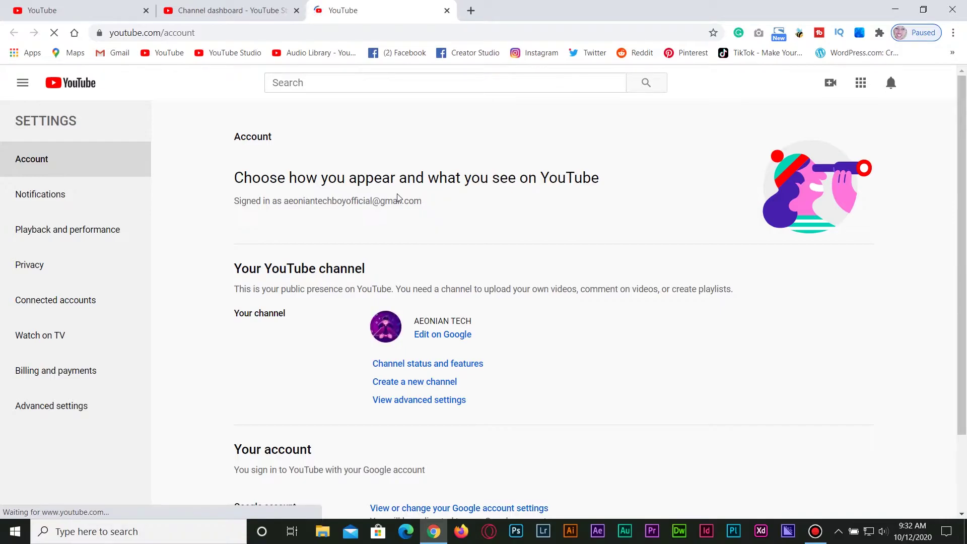
Open the account's advanced settings and locate the Custom URL entry.
scroll(963, 191, down, 1)
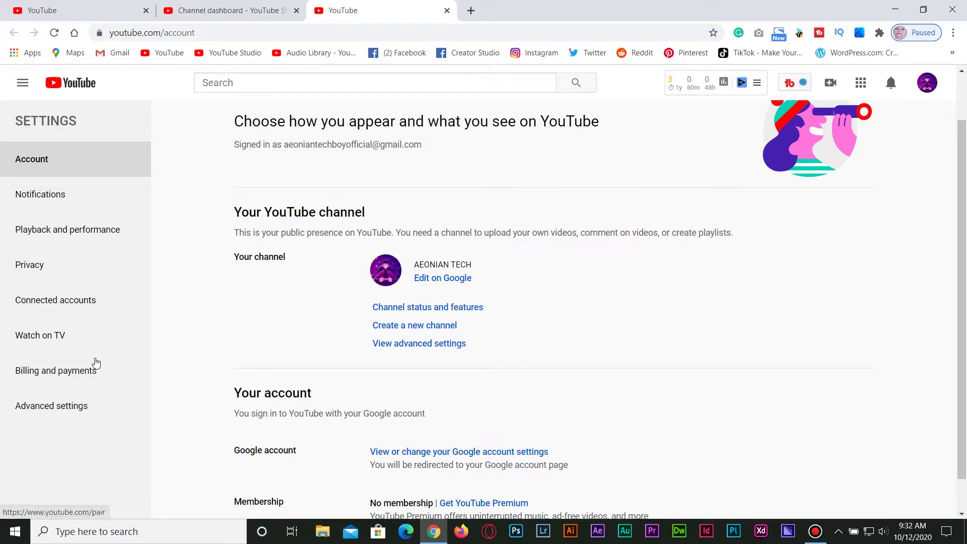
click(53, 417)
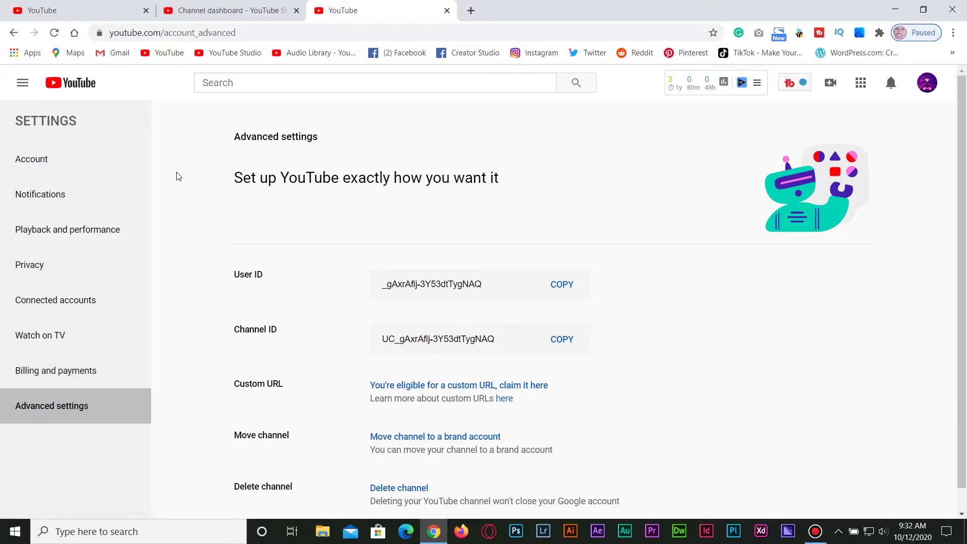
scroll(964, 222, down, 1)
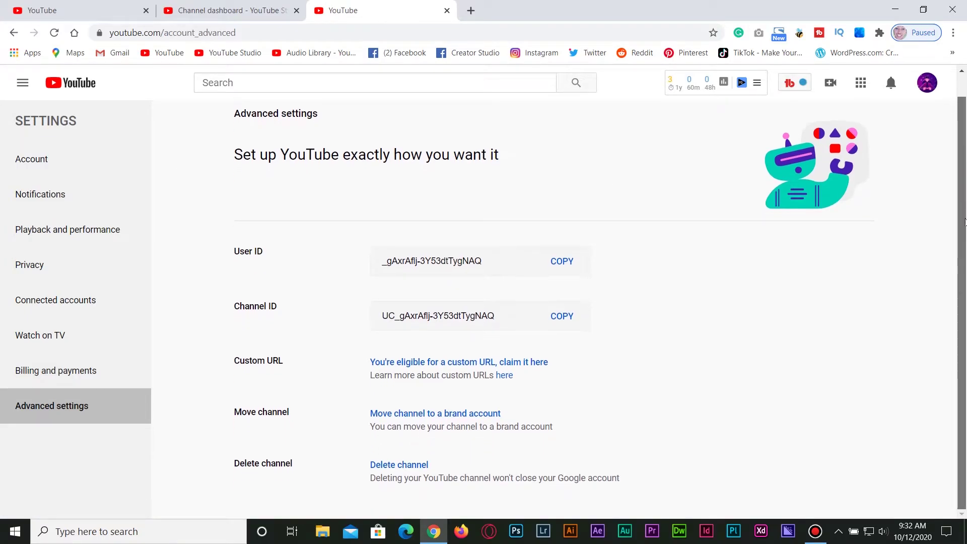
drag(234, 154, 506, 162)
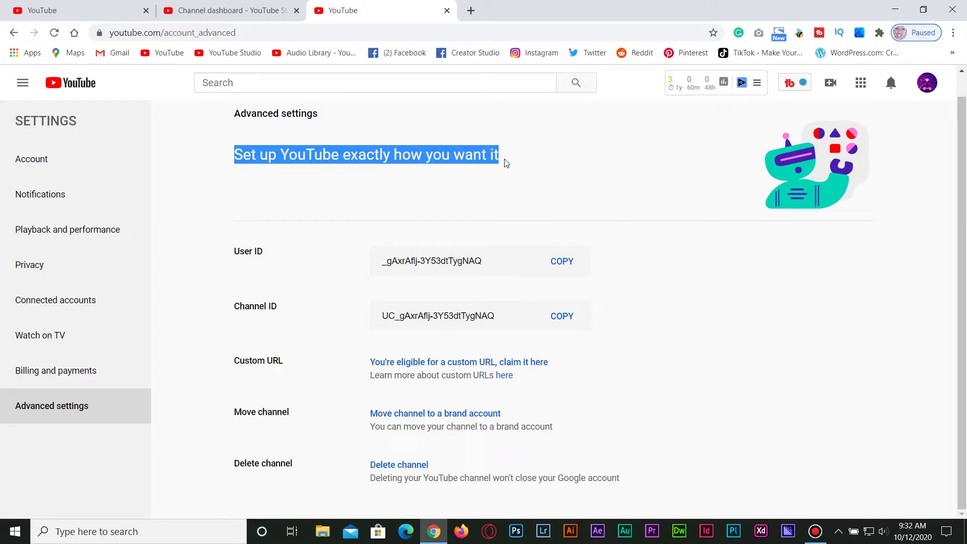
click(209, 342)
drag(235, 364, 286, 366)
click(287, 362)
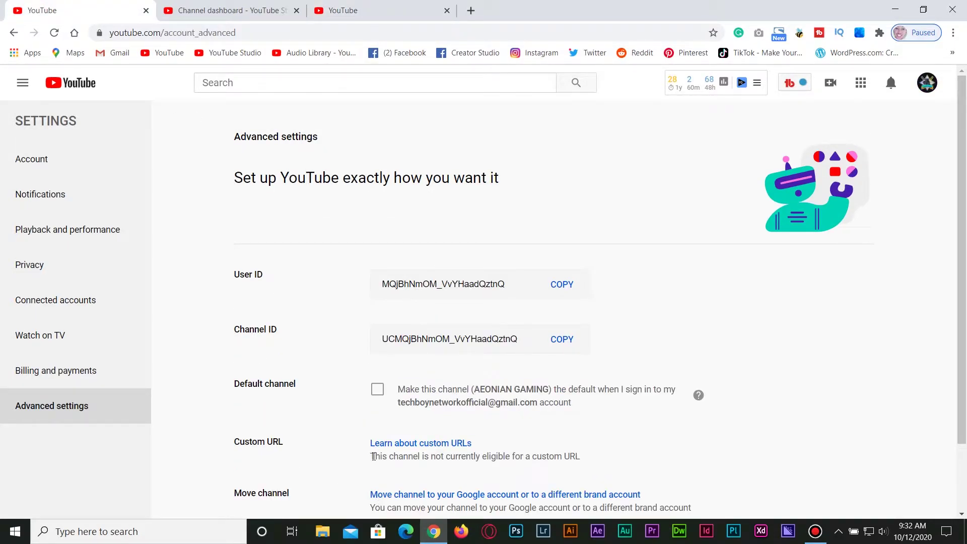
Check the custom URL eligibility note of the AEONIAN GAMING channel, and return to the AEONIAN TECH channel's advanced settings.
drag(371, 458, 581, 464)
click(680, 454)
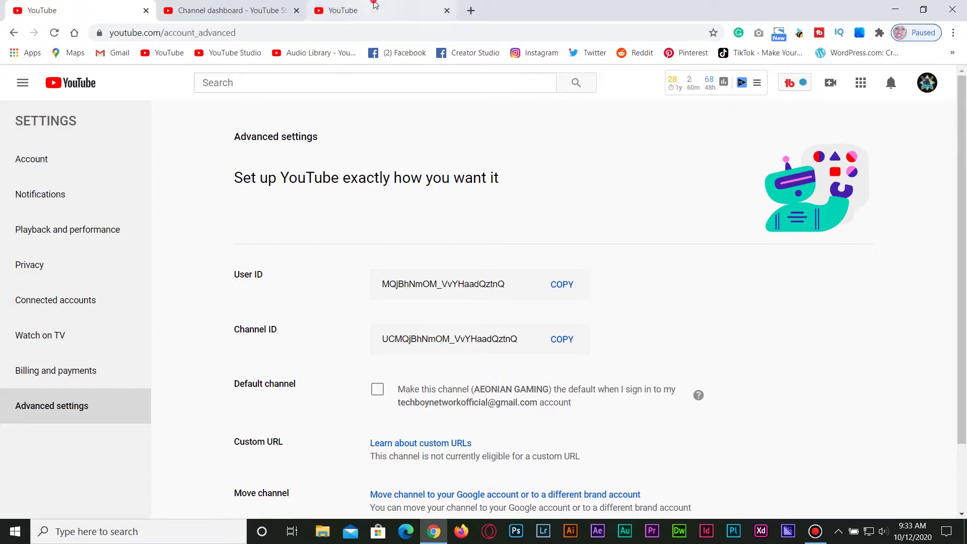
click(342, 10)
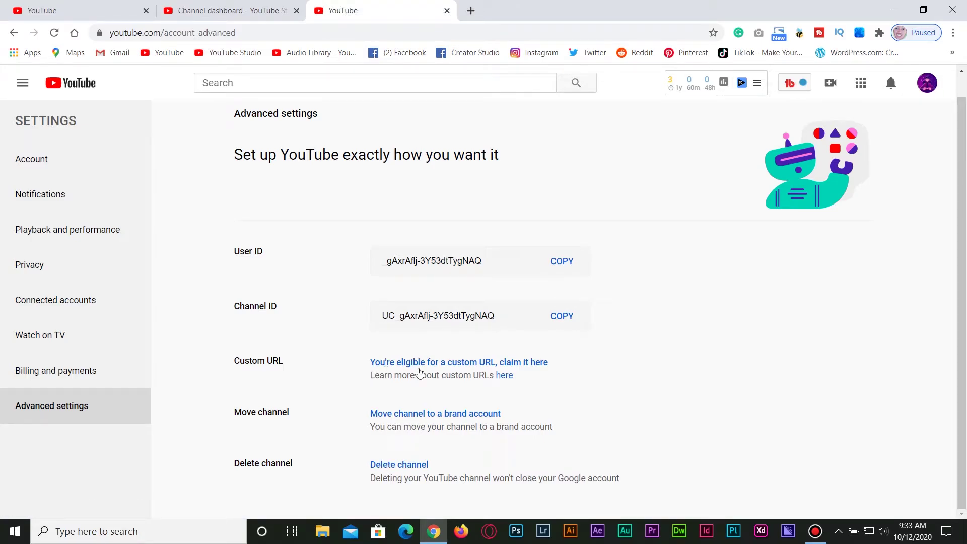
Start claiming the custom URL offered to the eligible channel.
click(419, 365)
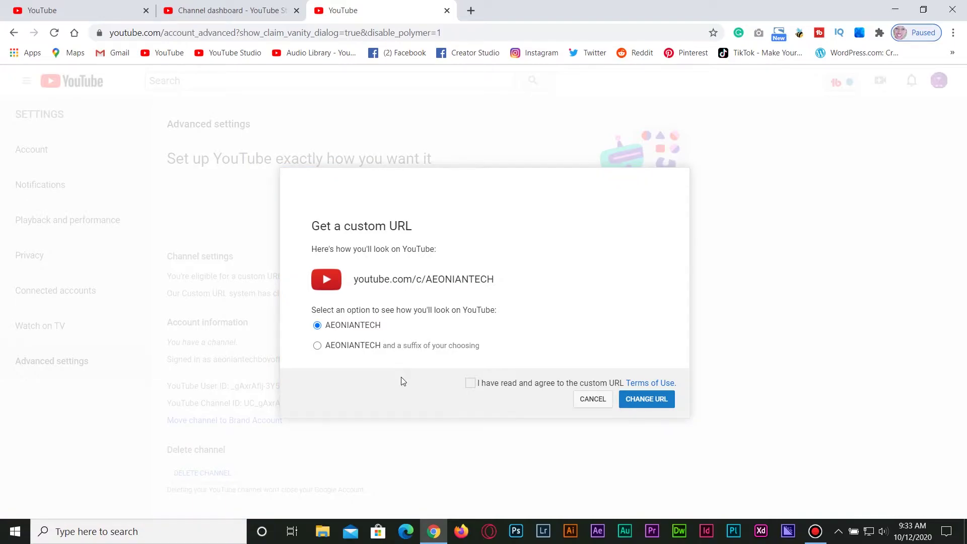
drag(343, 231, 396, 226)
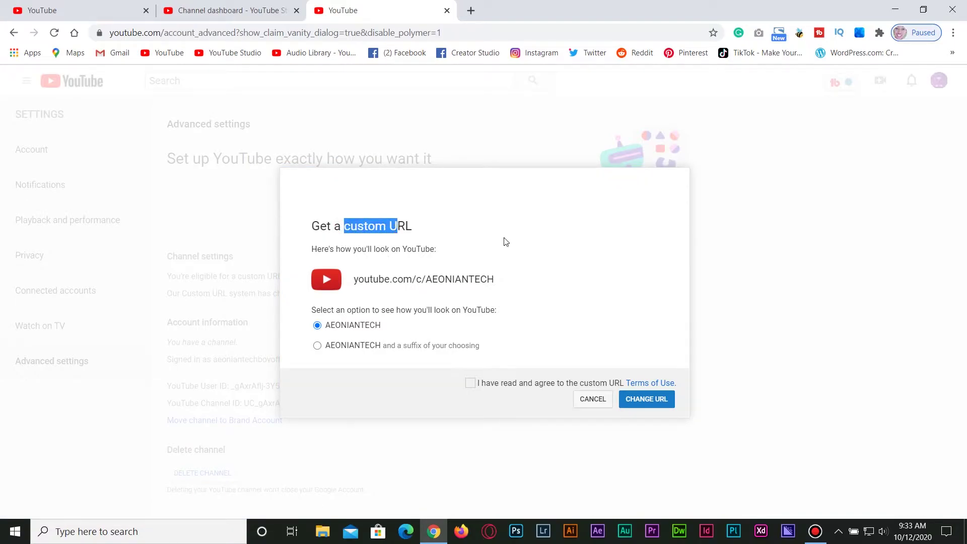
click(544, 245)
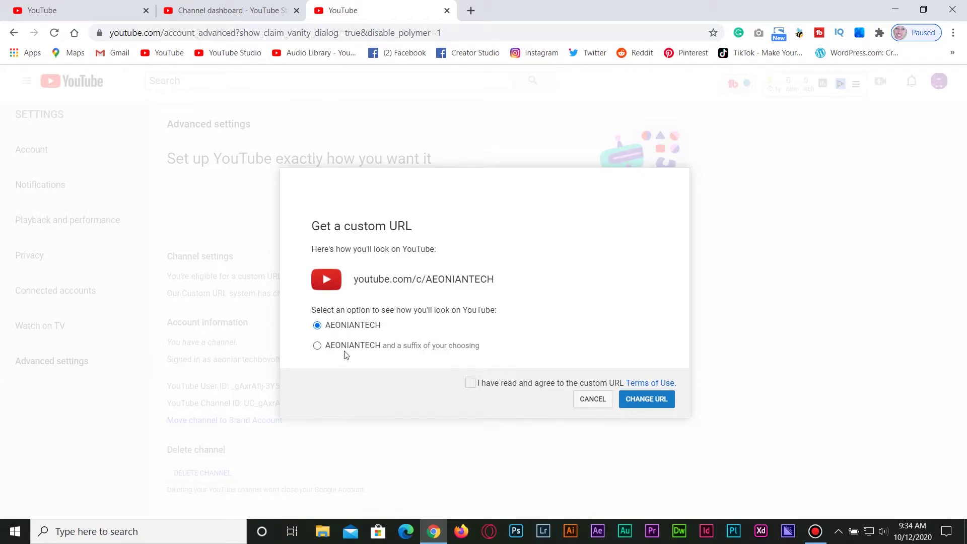
click(317, 346)
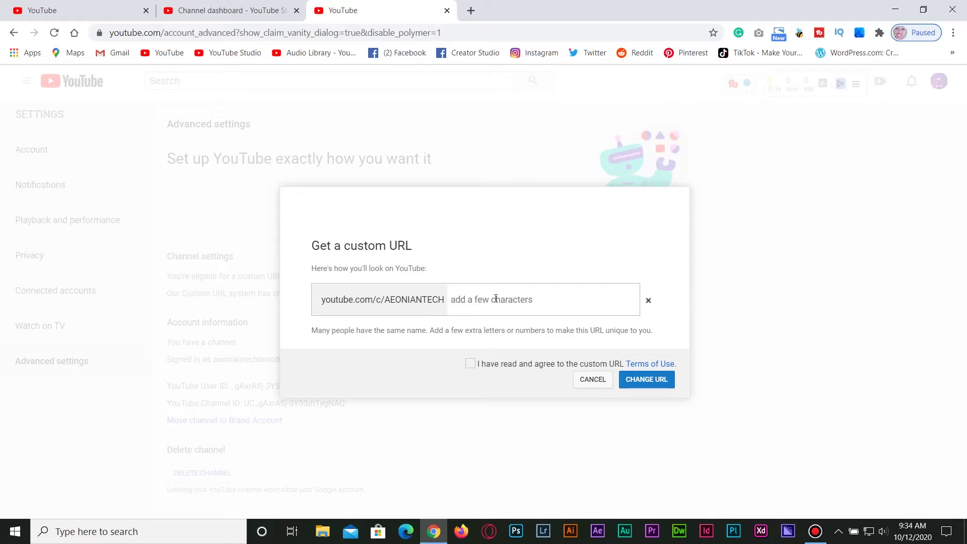
click(495, 298)
click(648, 301)
click(339, 328)
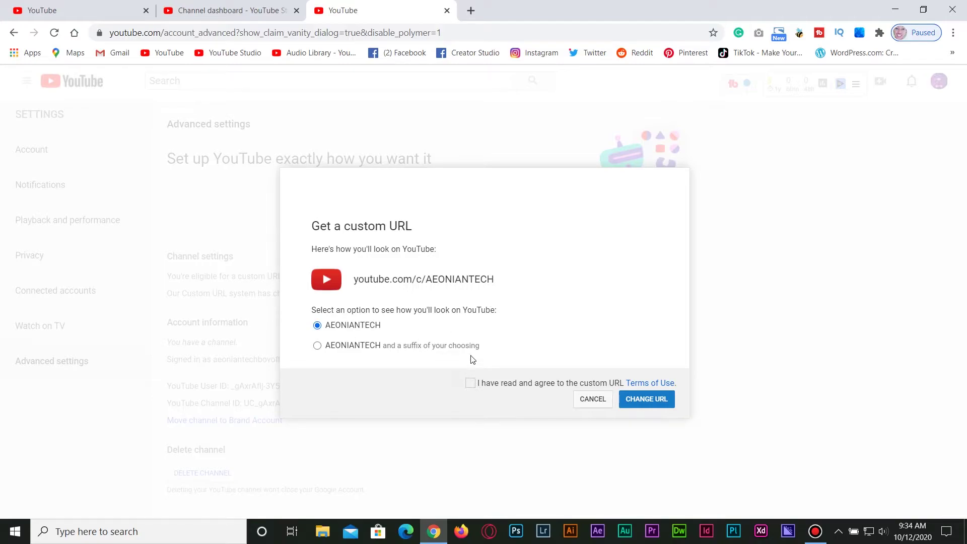
Open the custom URL Terms of Use, agree to them, and request the change to youtube.com/c/AEONIANTECH.
click(469, 388)
click(652, 383)
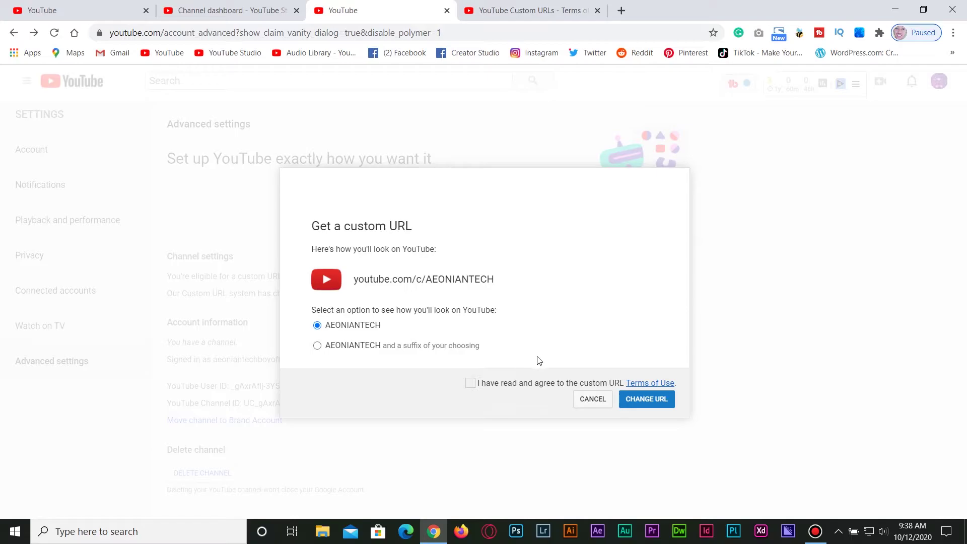
click(471, 385)
click(650, 406)
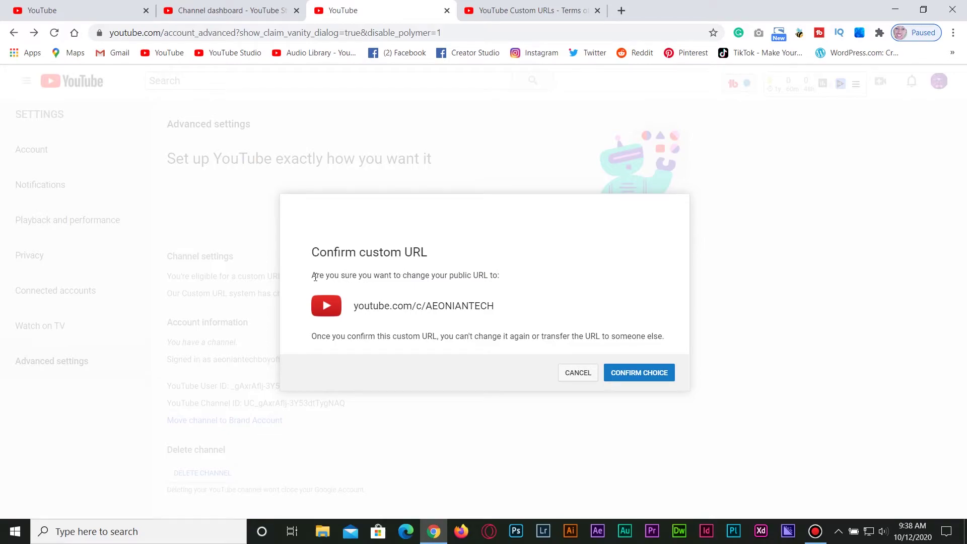
Confirm youtube.com/c/AEONIANTECH as the channel's public URL and pause the video on the channel page.
drag(347, 310, 501, 311)
click(548, 299)
click(640, 365)
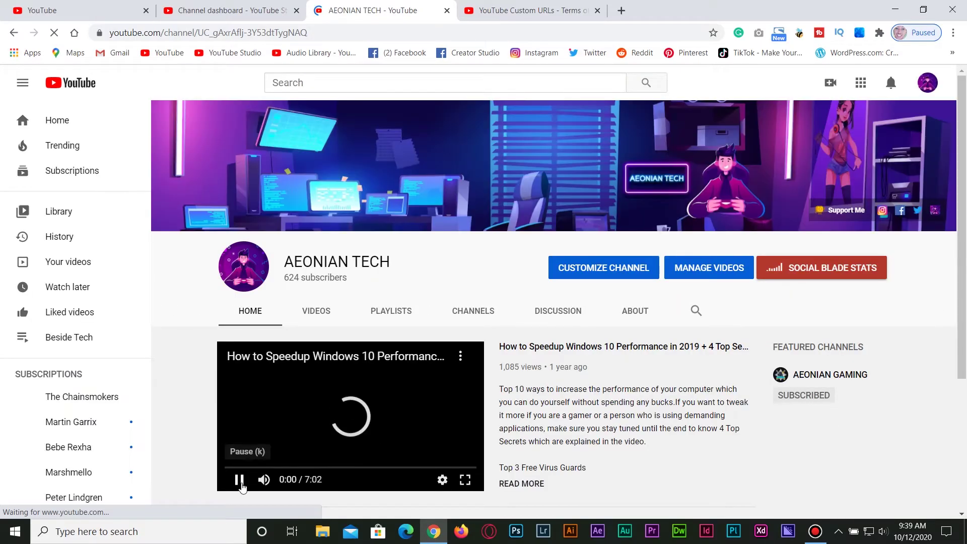
click(239, 480)
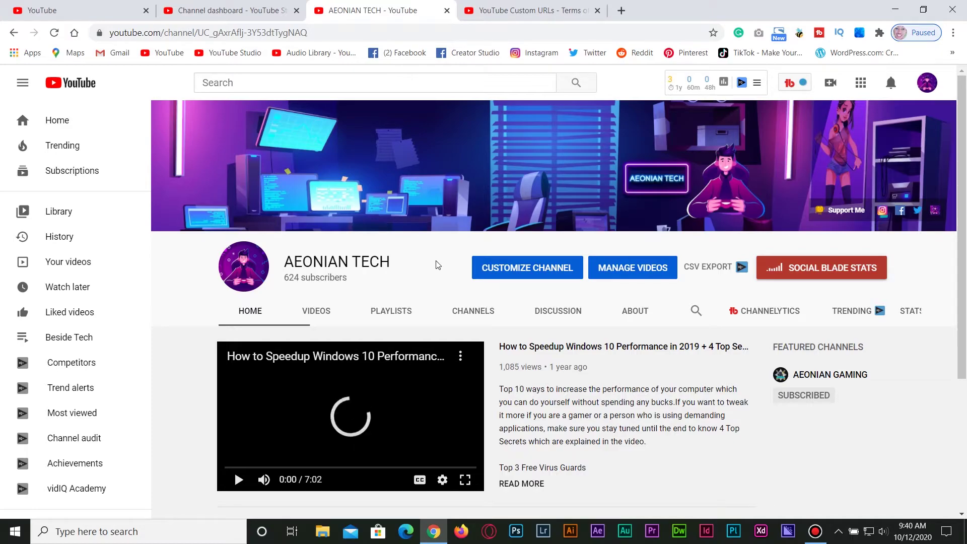
Test the custom address by loading youtube.com/aeoniantech in a new browser tab.
key(ctrl+t)
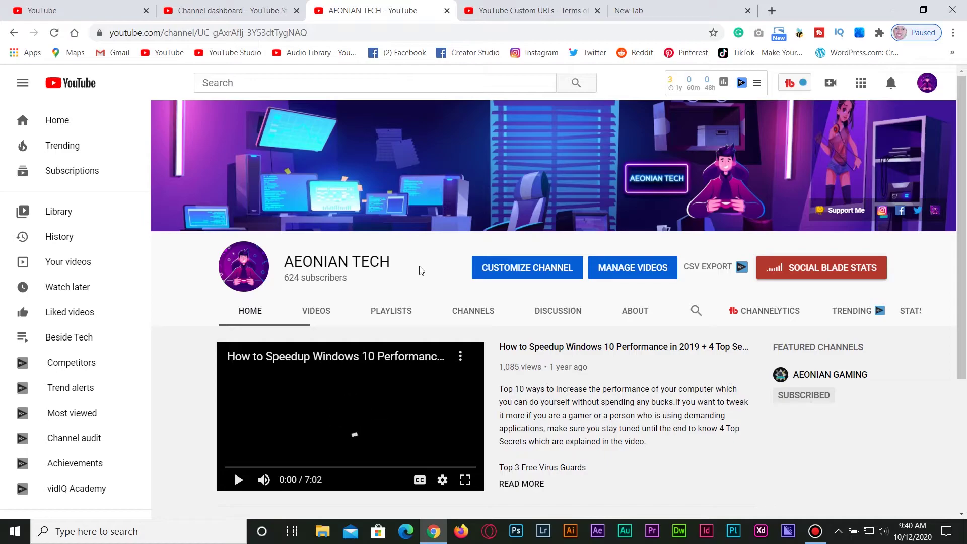
click(655, 11)
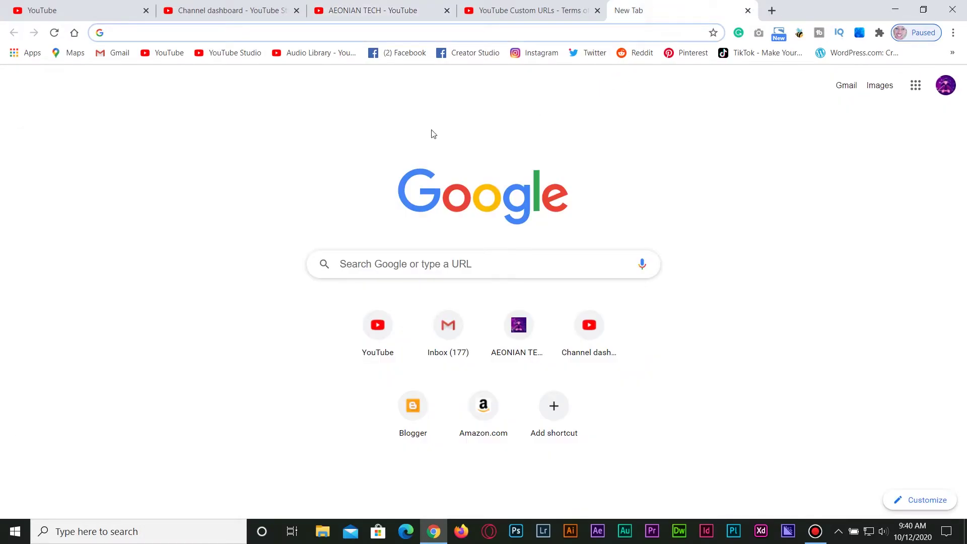
text(youtube.c)
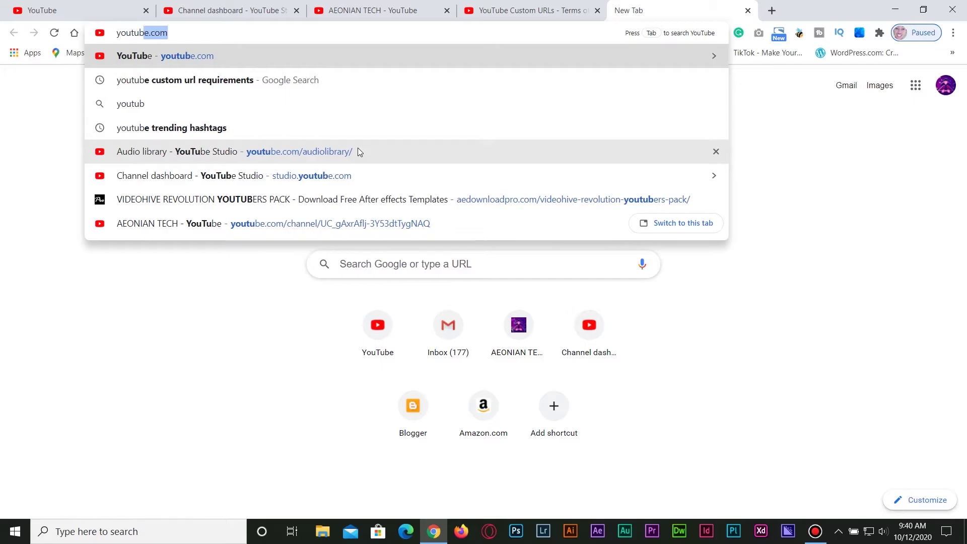
text(om/)
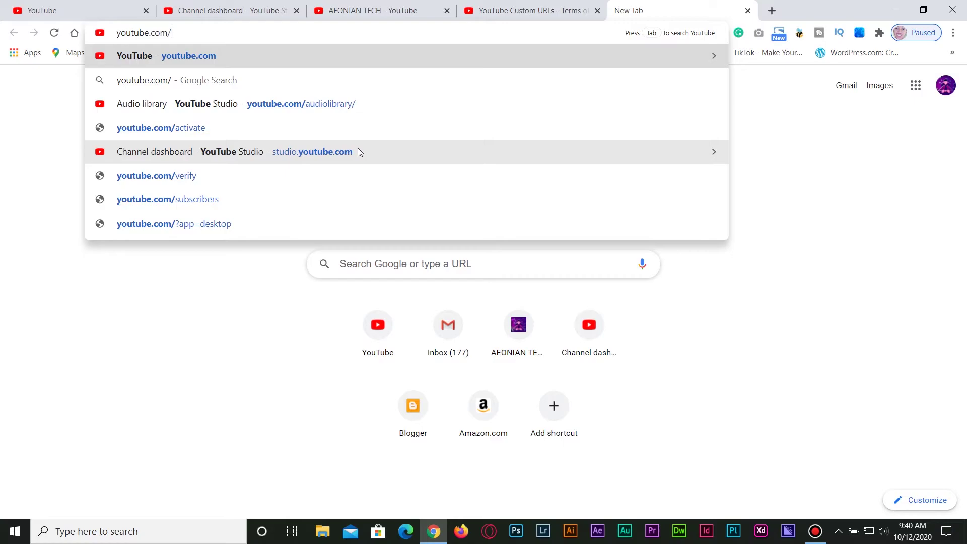
text(aeo)
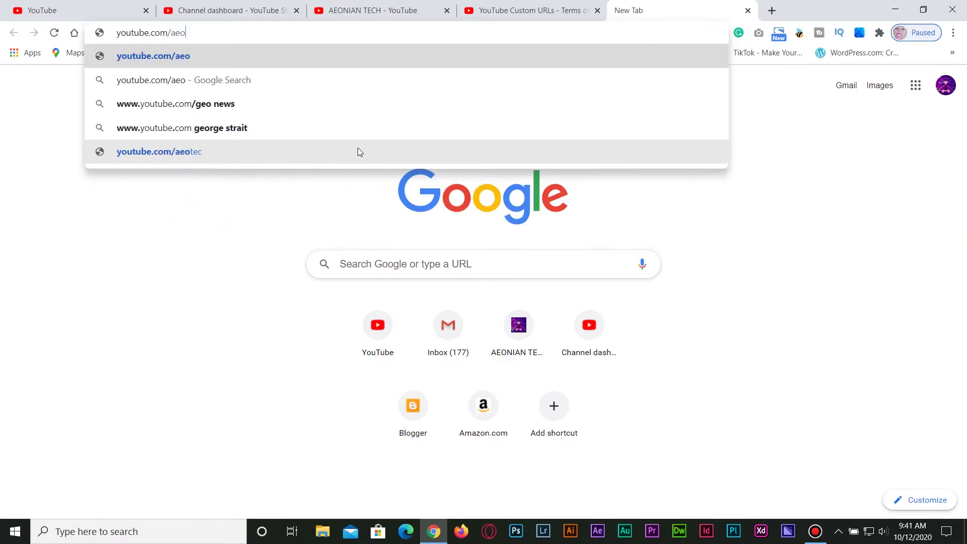
text(niantech)
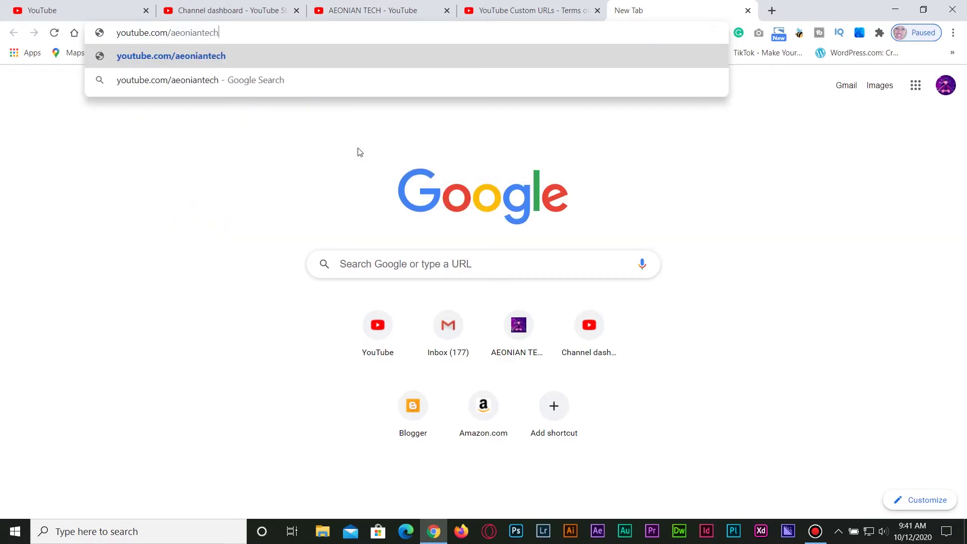
key(Return)
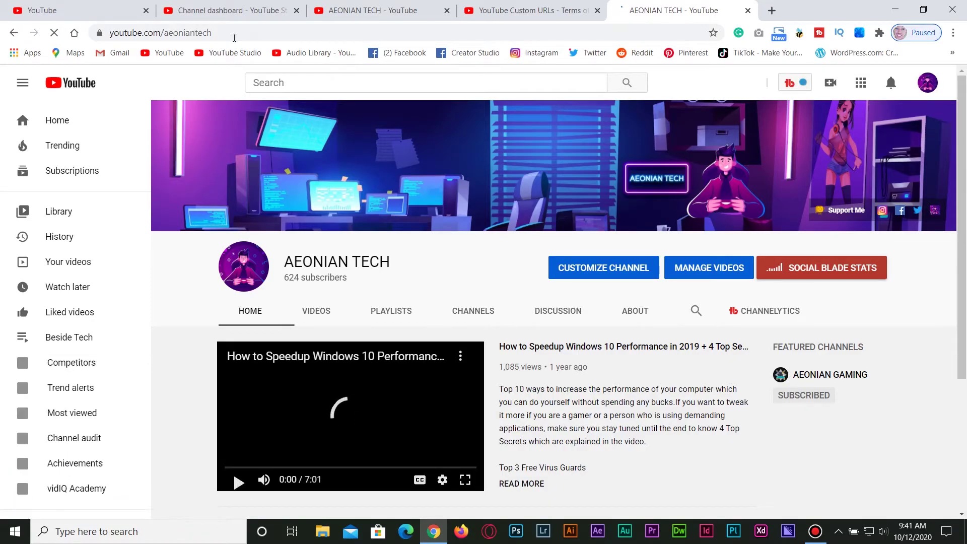
click(270, 32)
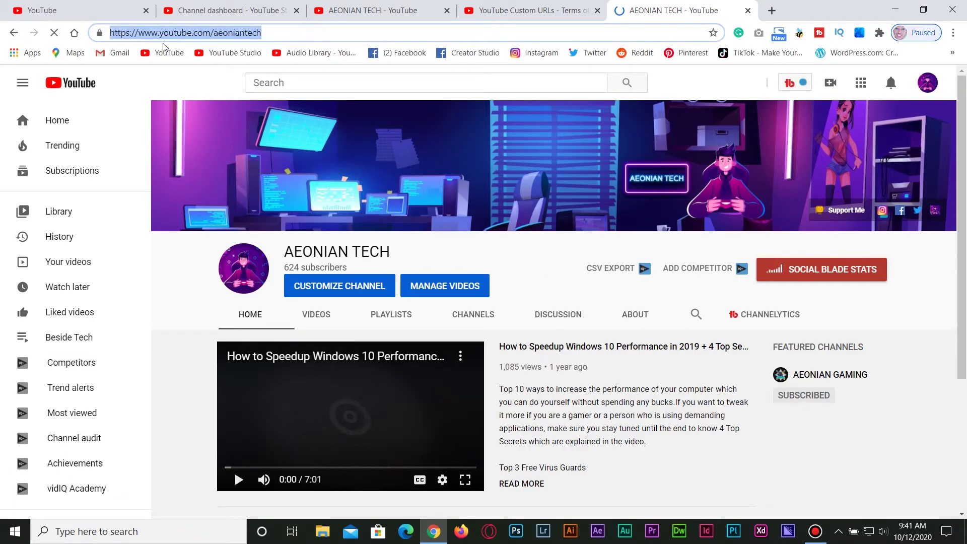